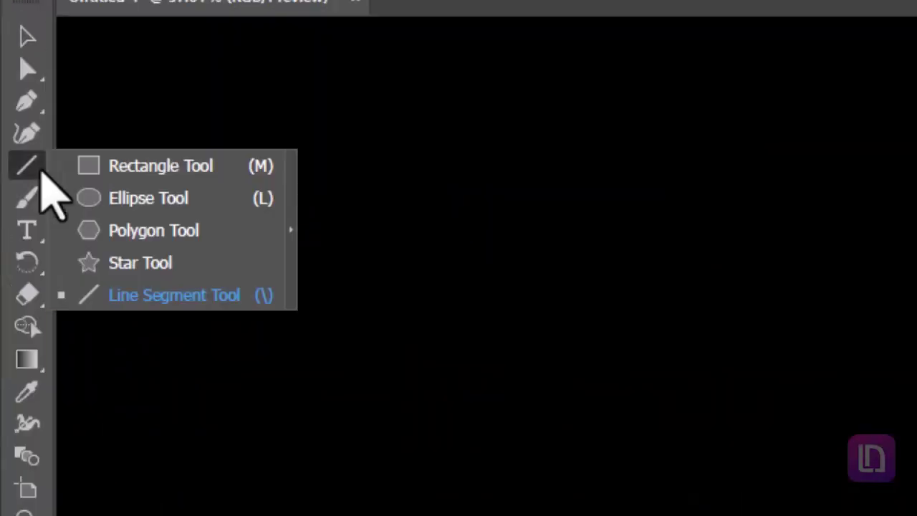
- Draw a white square from its centre and give its left-edge line a black 2 pt stroke
left_click(155, 162)
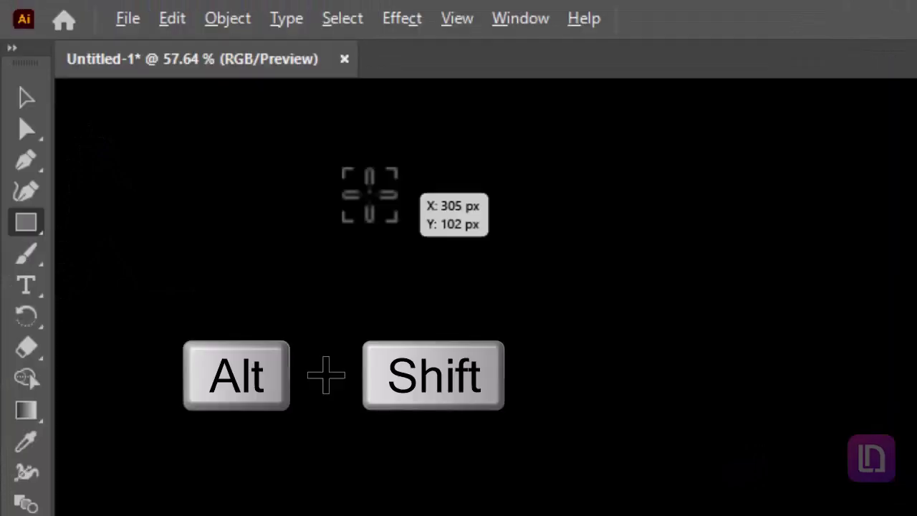
left_click_drag(200, 105, 258, 171)
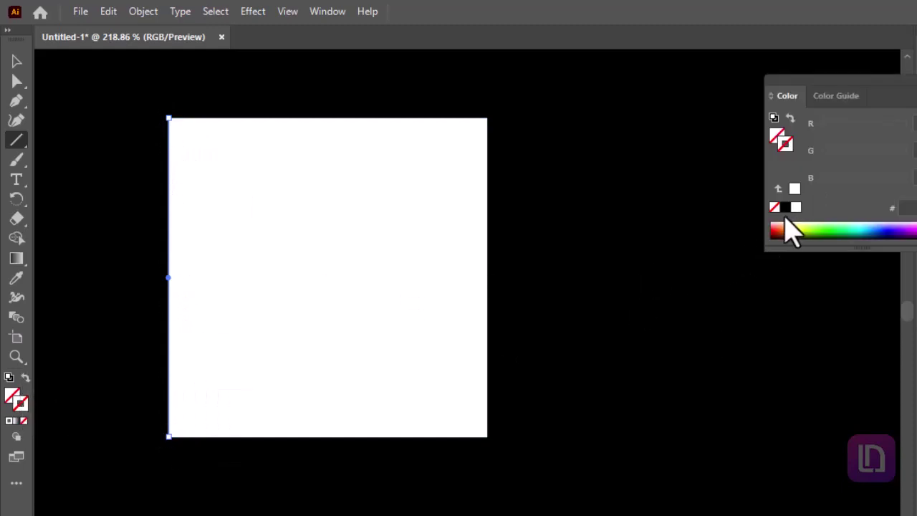
left_click(786, 209)
left_click(717, 217)
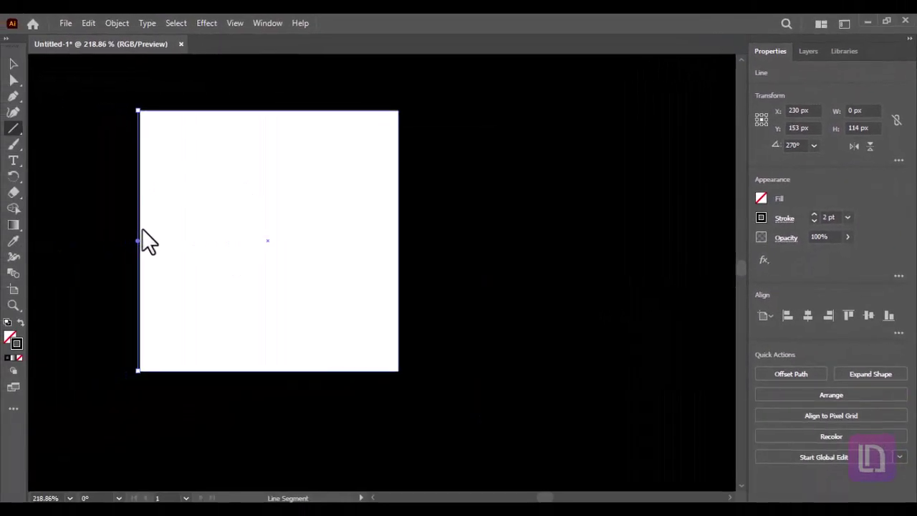
- Alt-drag a copy of the vertical line onto the square's right edge
left_click(12, 63)
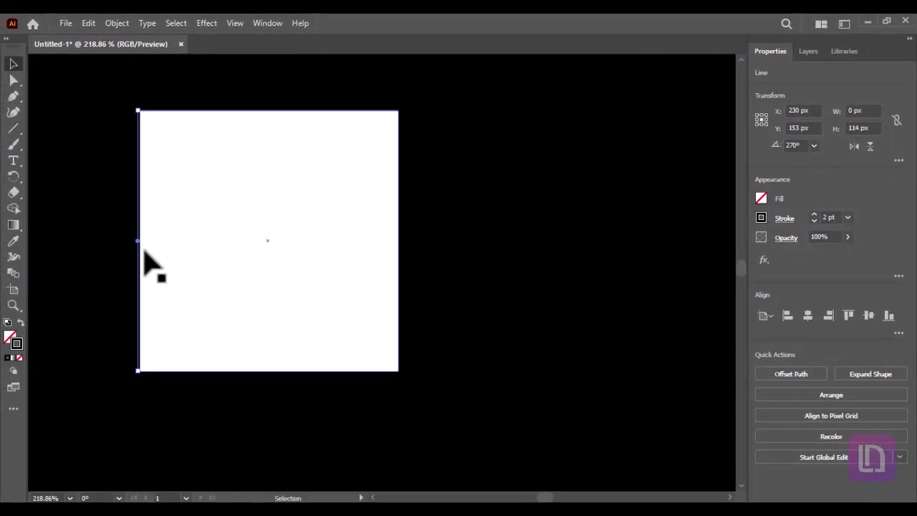
key("alt")
key("alt")
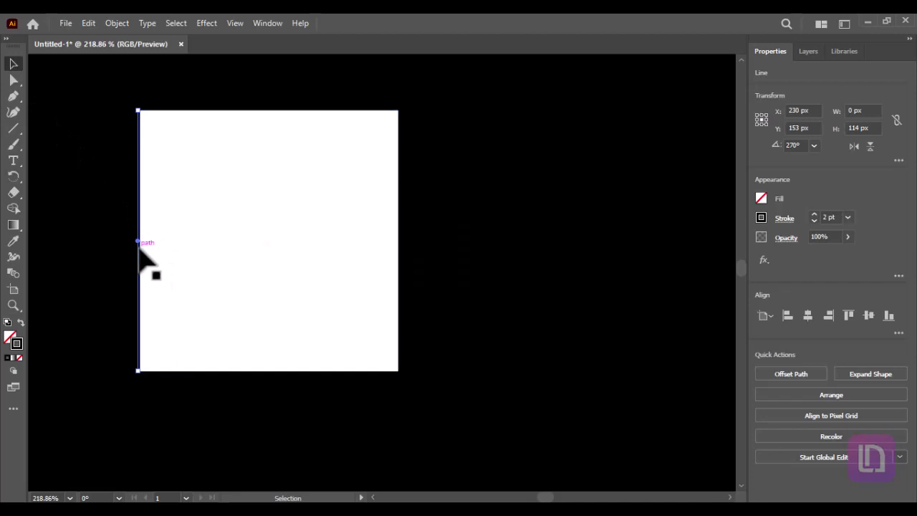
key("alt")
key("alt")
left_click_drag(143, 255, 398, 257)
- Select both edge lines and make a blend between them
left_click(141, 283, "shift")
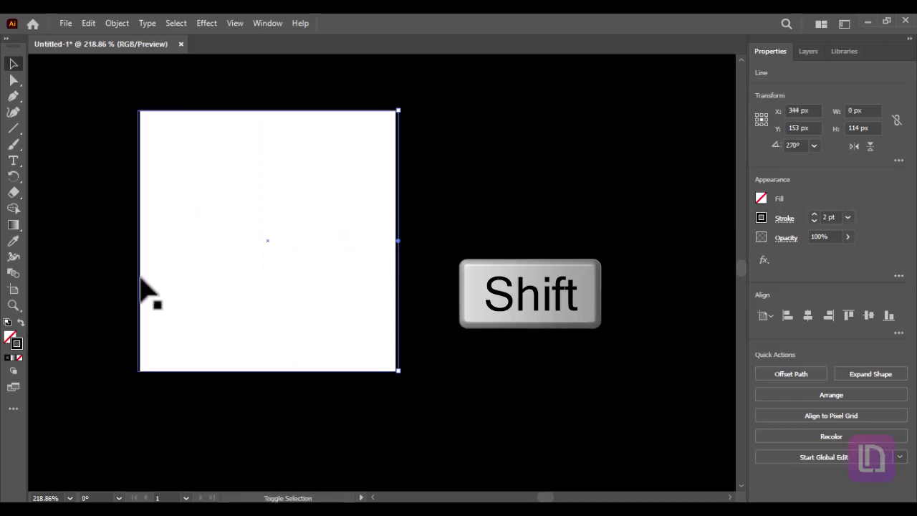
left_click(141, 283, "shift")
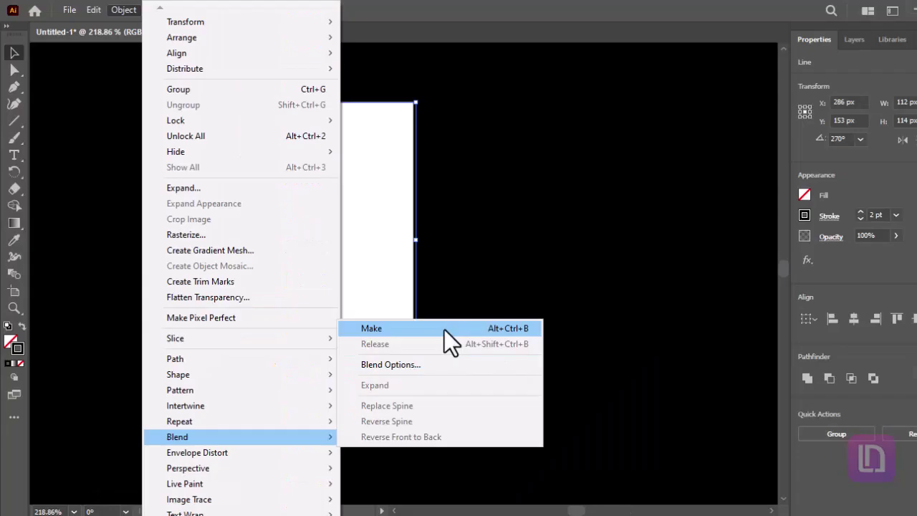
left_click(723, 114)
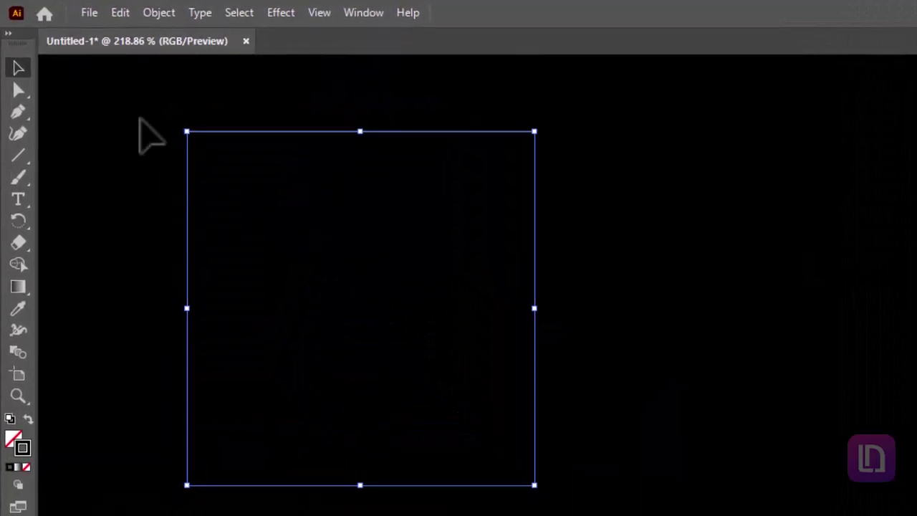
- In Blend Options, set Spacing to Specified Steps and lower the count to 14
left_click(159, 13)
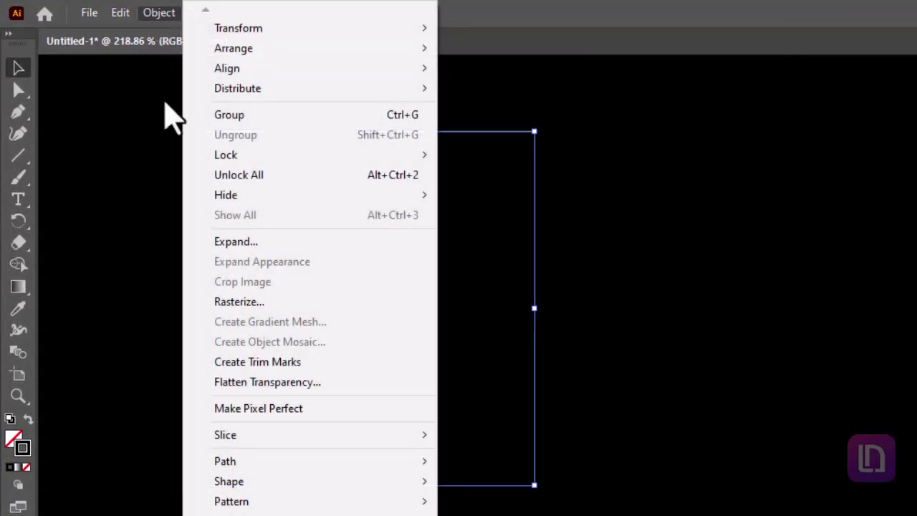
mouse_move(238, 443)
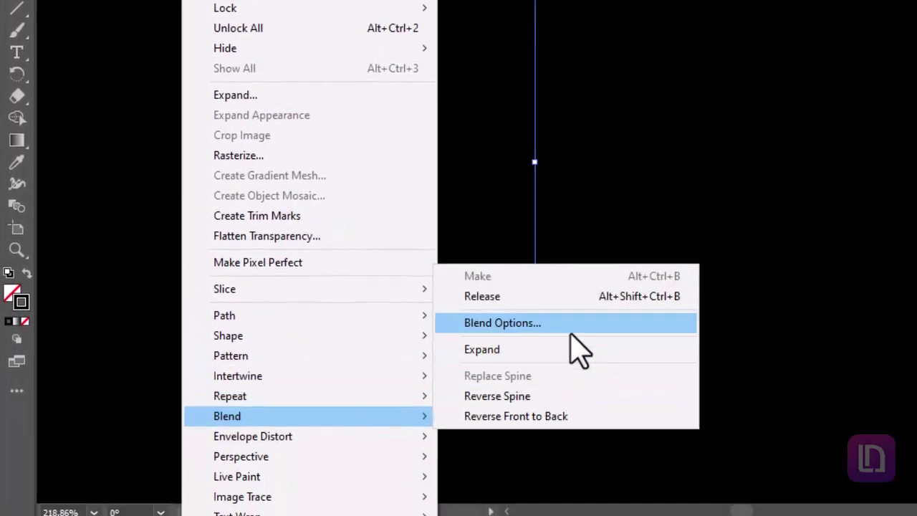
left_click(563, 327)
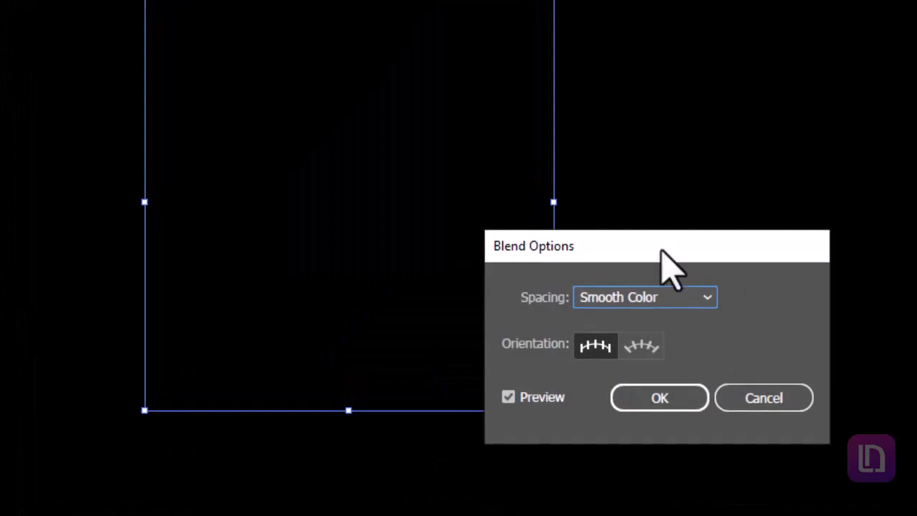
left_click_drag(622, 236, 767, 152)
left_click(797, 212)
left_click(817, 259)
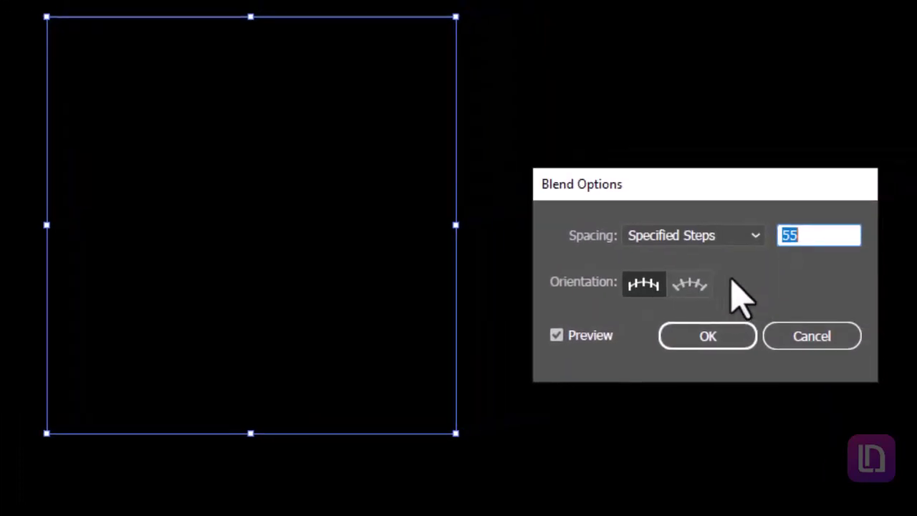
key("Down")
key("Down")
key("Down")
key("Down")
key("Down")
key("Down")
key("Down")
key("Down")
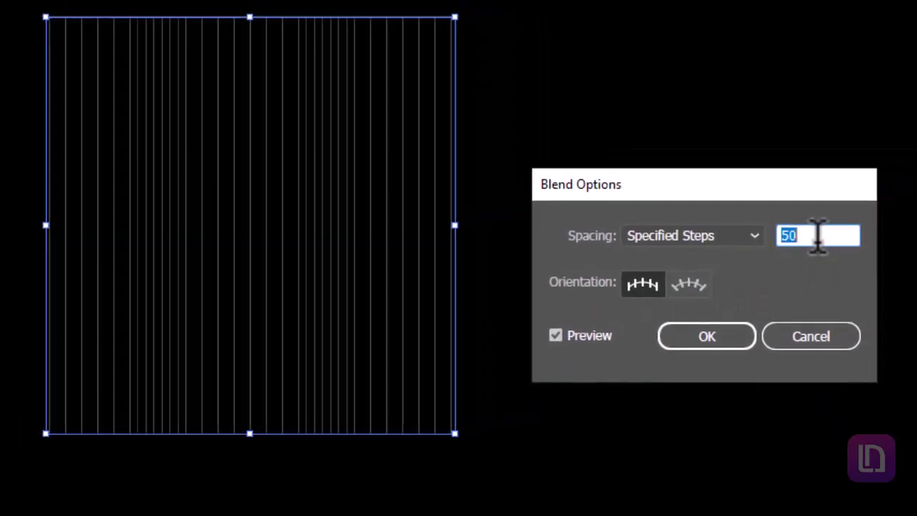
key("Down")
key("Down")
key("Down")
key("Down")
key("Down")
key("Down")
key("Down")
key("Down")
key("Down")
key("Down")
key("Down")
key("Down")
key("Down")
key("Down")
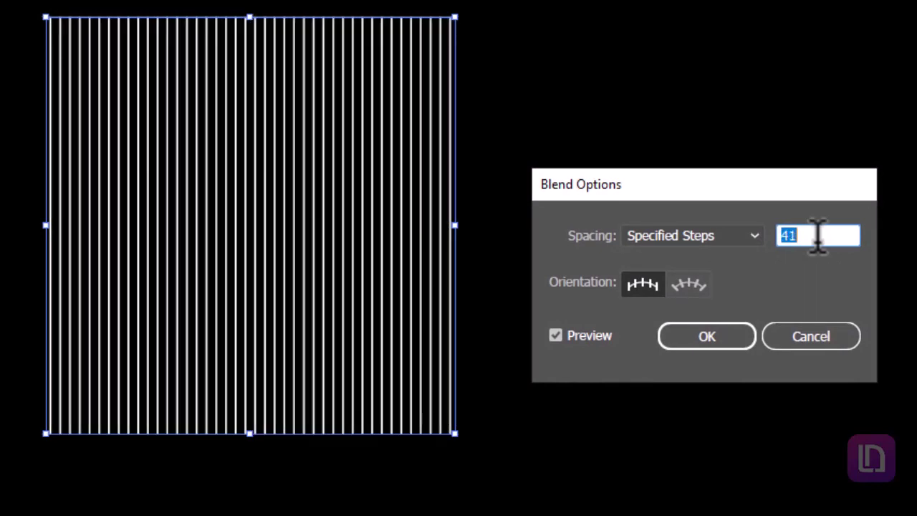
key("Down")
key("Down")
key("Down")
key("Down")
key("Down")
key("Down")
key("Down")
key("Down")
key("Down")
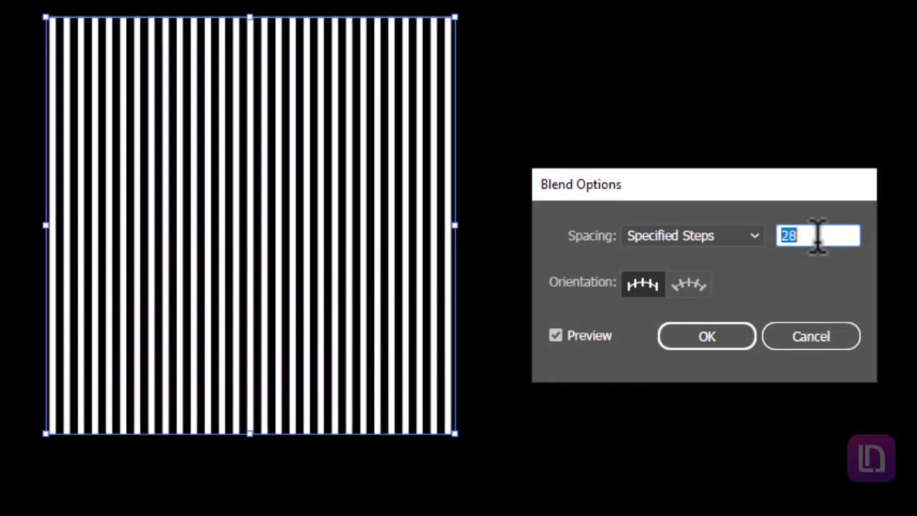
key("Down")
key("Down")
key("Down")
key("Down")
key("Down")
key("Down")
key("Down")
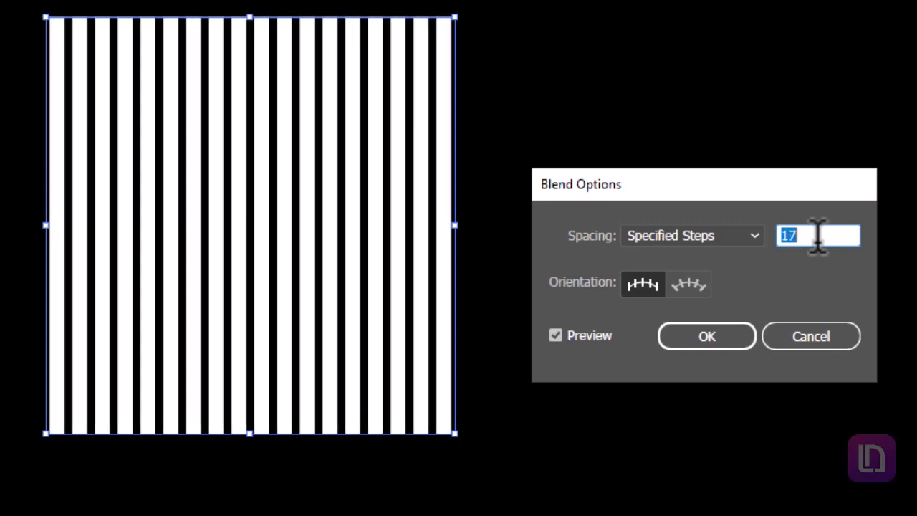
key("Down")
key("Down")
key("Down")
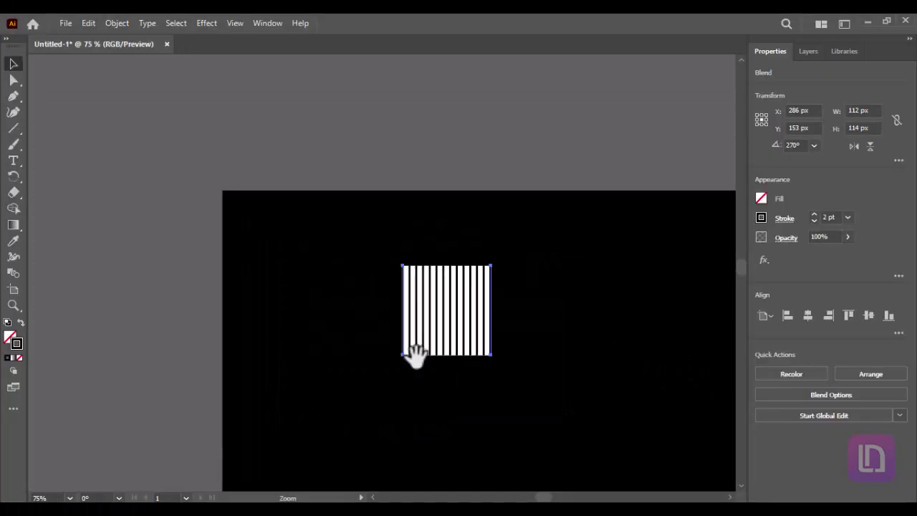
- Paste a copy of the striped blend in front, rotate it 90°, and select both blends
left_click_drag(476, 402, 288, 383)
scroll(289, 272, "up", 1)
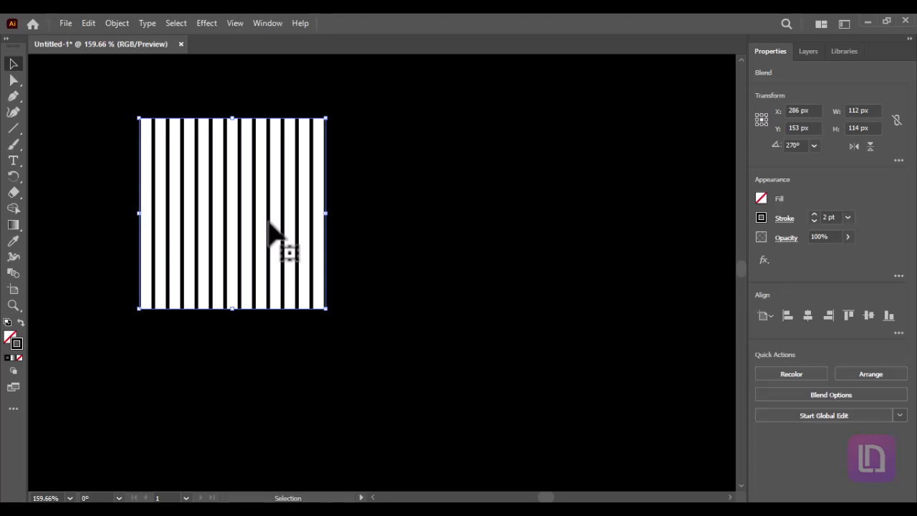
key("ctrl+c")
key("ctrl+f")
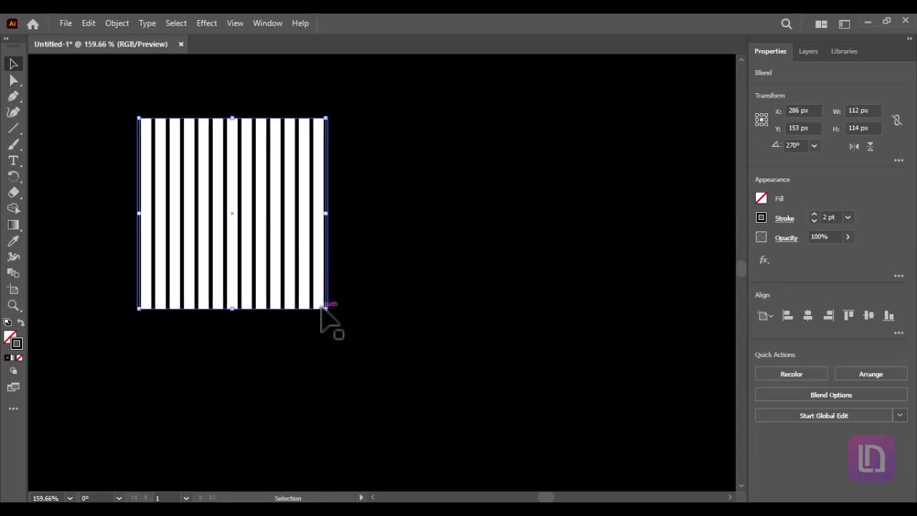
key("shift")
left_click_drag(324, 316, 178, 314)
left_click_drag(142, 132, 304, 334)
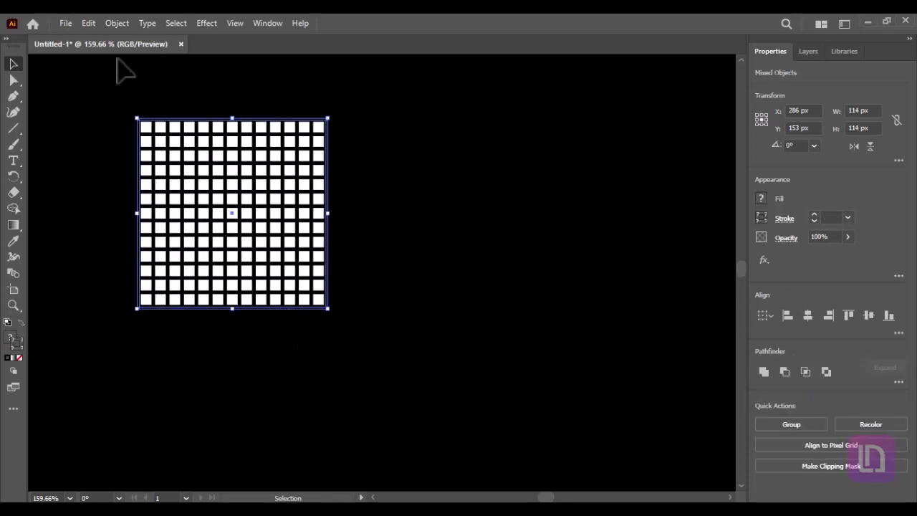
- Expand the crossed blends into plain paths
left_click(139, 19)
left_click(248, 226)
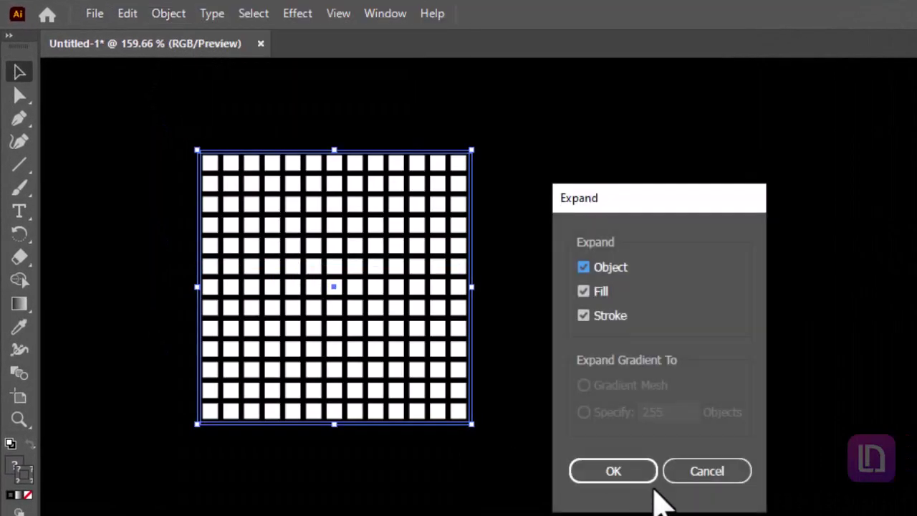
left_click(637, 479)
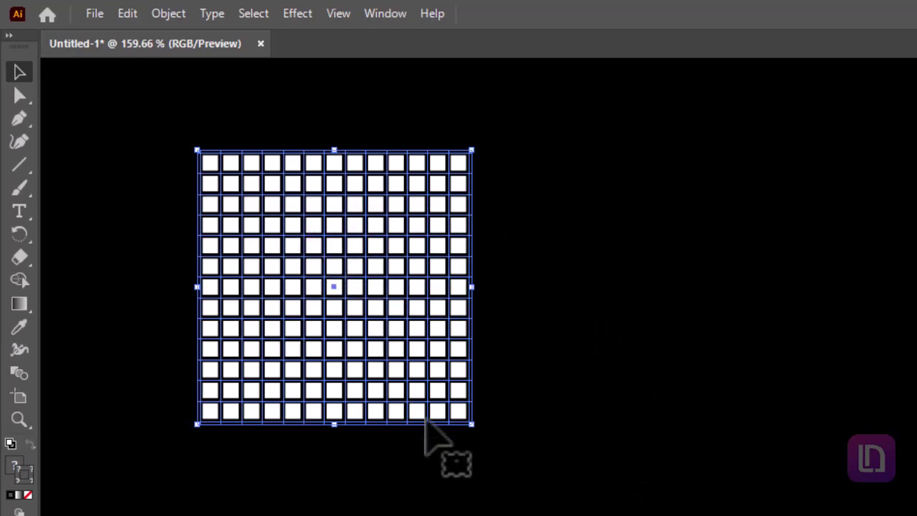
- Rotate the grid 45° into a diamond and group its squares
left_click_drag(483, 451, 318, 472)
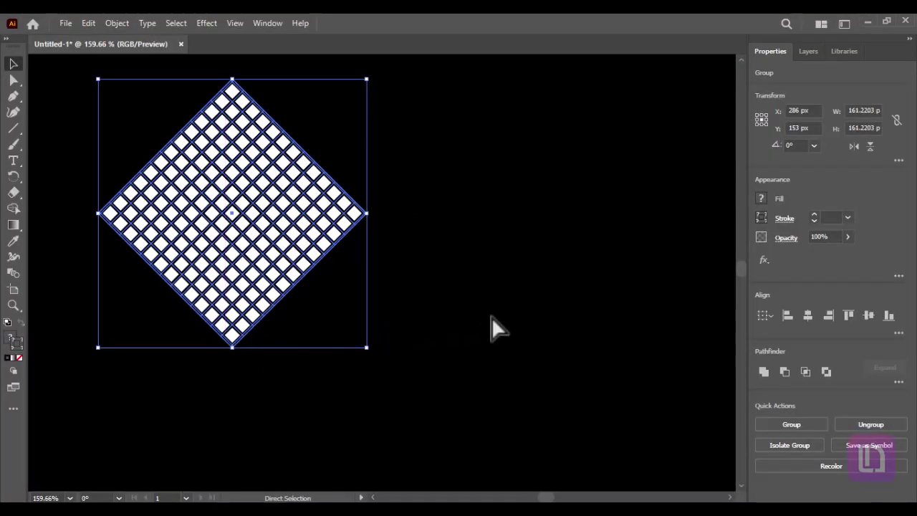
left_click_drag(494, 317, 419, 319)
left_click_drag(571, 337, 424, 338)
right_click(221, 184)
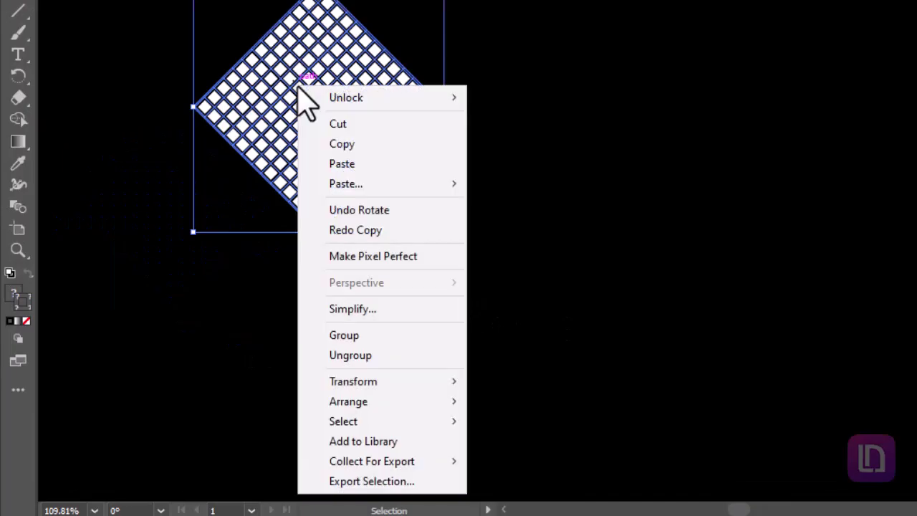
left_click(345, 337)
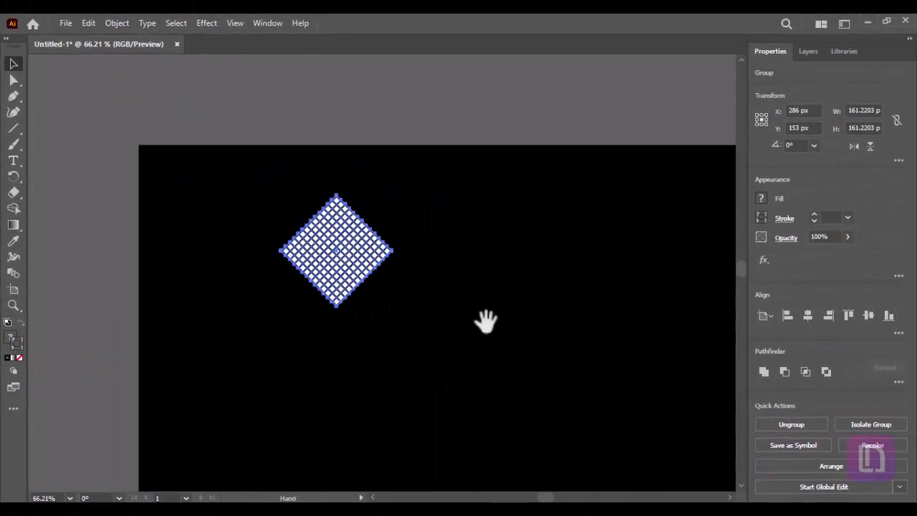
- Place a copy of the diamond grid far to the right
left_click_drag(654, 272, 443, 148)
left_click_drag(329, 228, 324, 241)
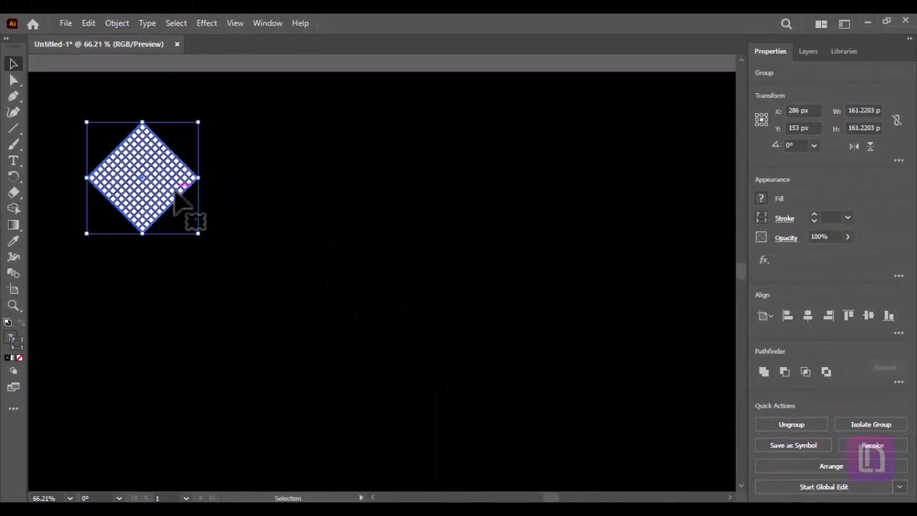
left_click_drag(159, 190, 702, 197)
left_click(674, 297)
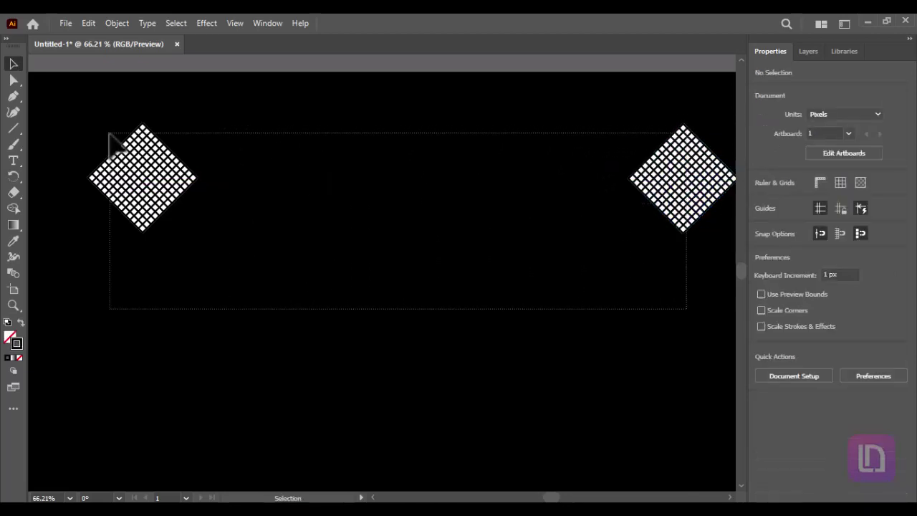
- Select and group both diamonds, then blend them into a row of six
key("ctrl+a")
key("ctrl+g")
scroll(577, 323, "down", 1)
left_click(117, 23)
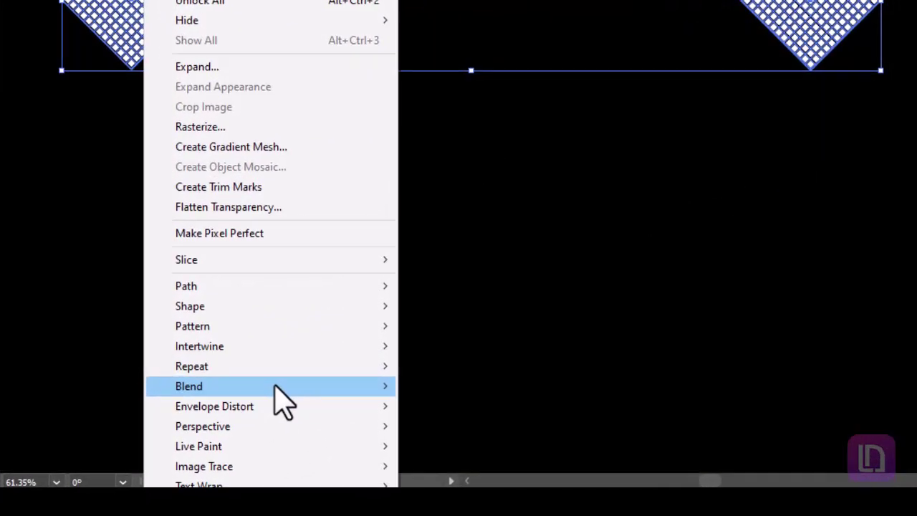
mouse_move(263, 425)
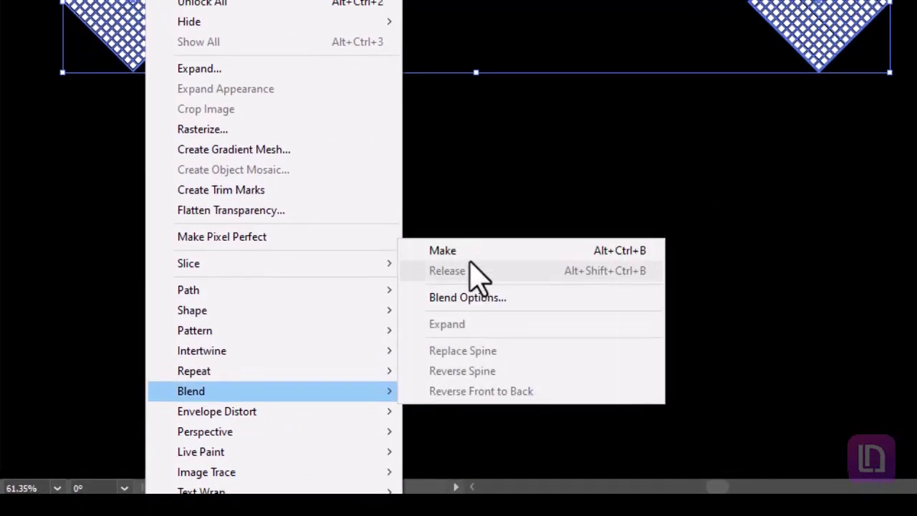
left_click(466, 245)
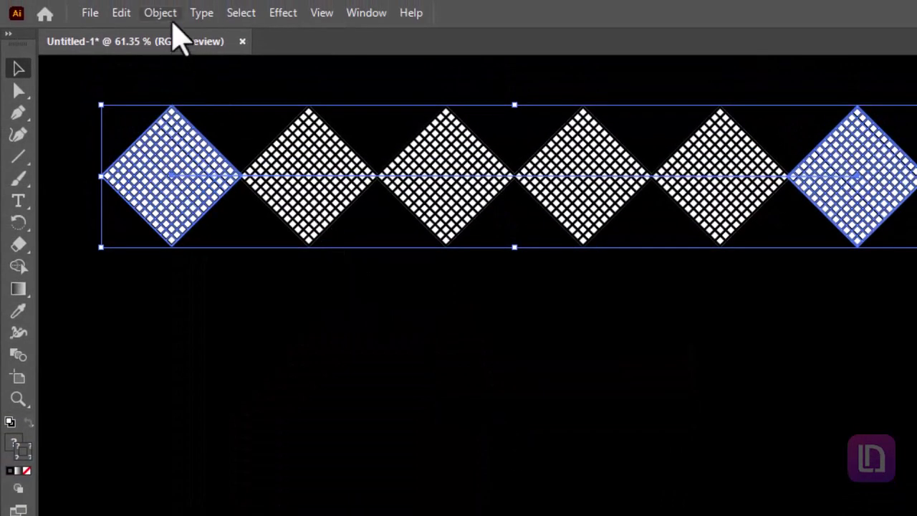
- Set the diamond blend's spacing to Specified Distance at 6 px
left_click(160, 13)
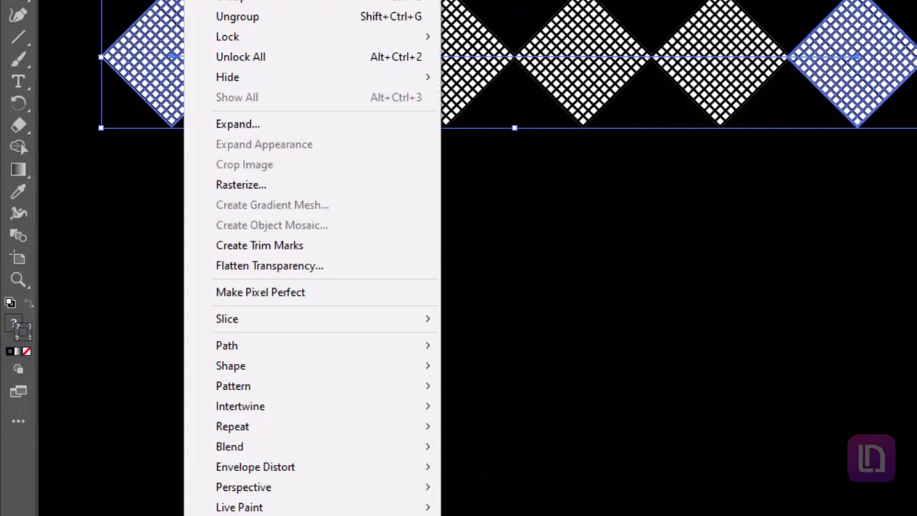
mouse_move(272, 447)
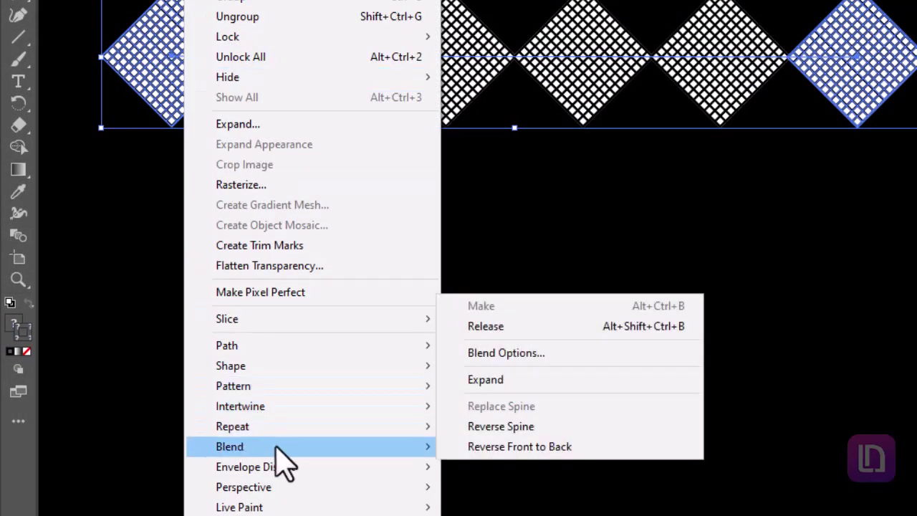
left_click(584, 358)
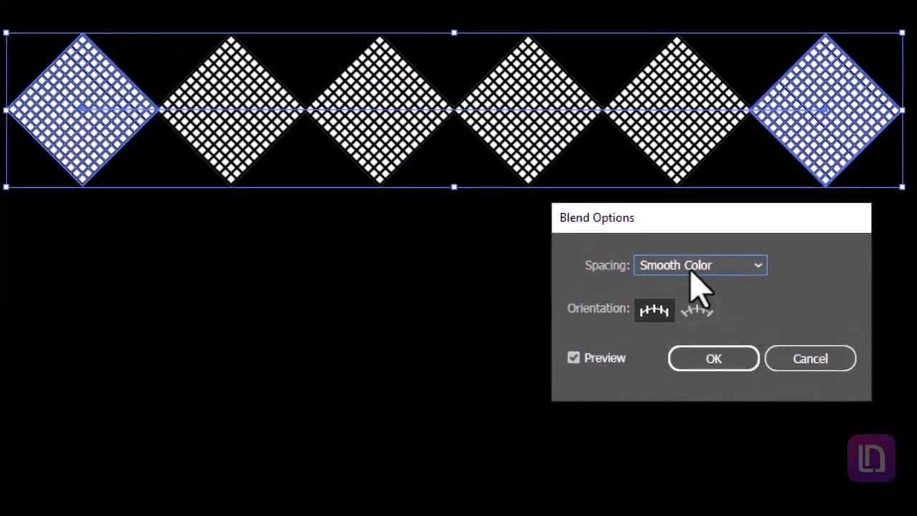
left_click(735, 204)
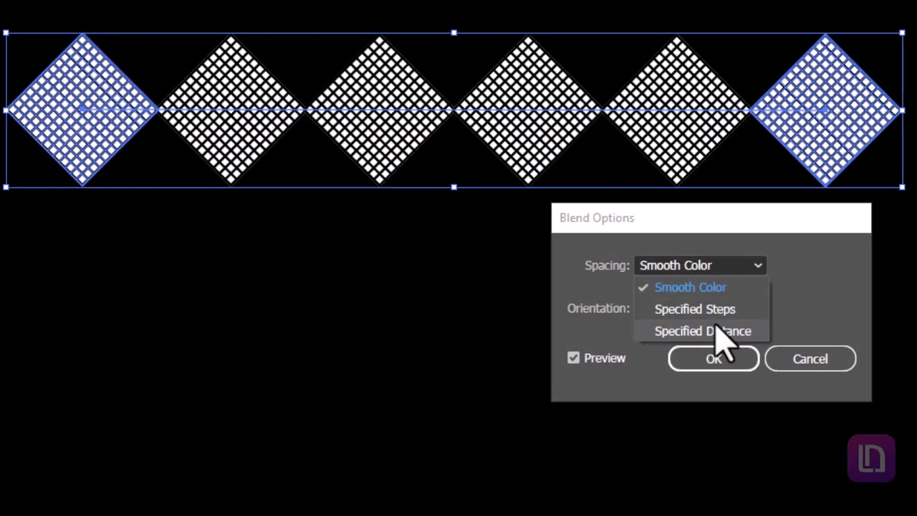
left_click(716, 331)
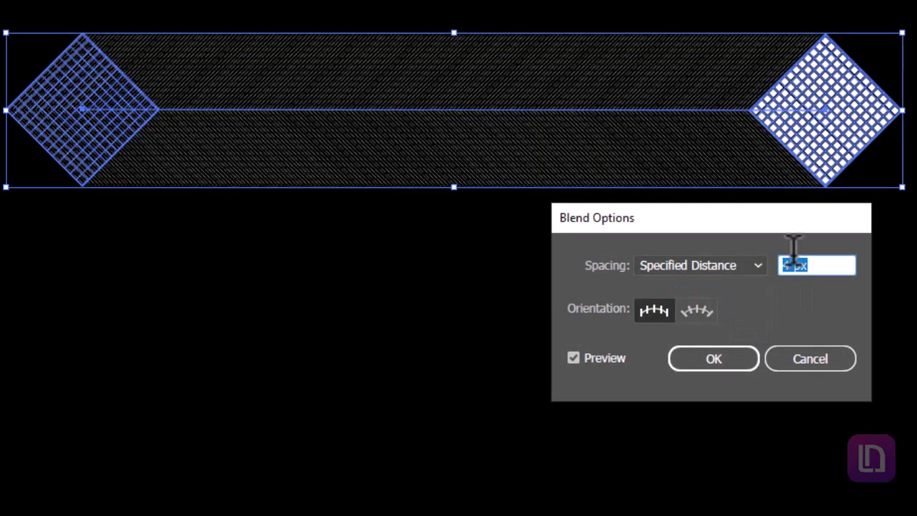
key("Up")
key("Up")
key("Up")
key("Up")
key("Up")
key("Up")
key("Up")
key("Up")
key("Up")
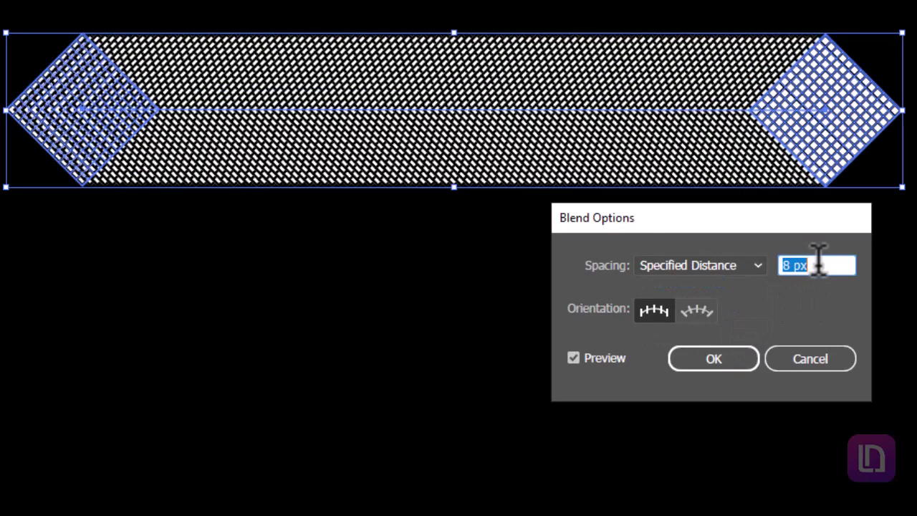
key("Up")
key("Up")
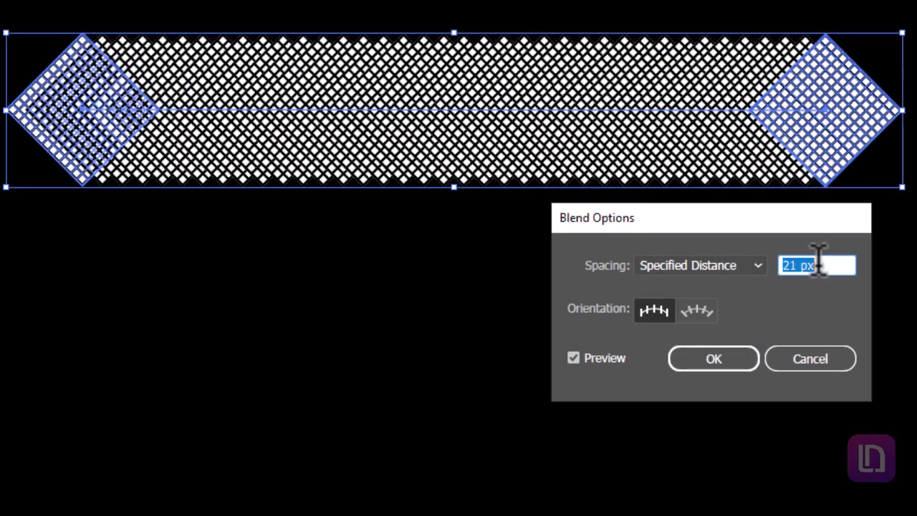
key("Down")
key("Down")
key("Down")
key("Down")
key("Down")
key("Down")
key("Down")
key("Down")
key("Down")
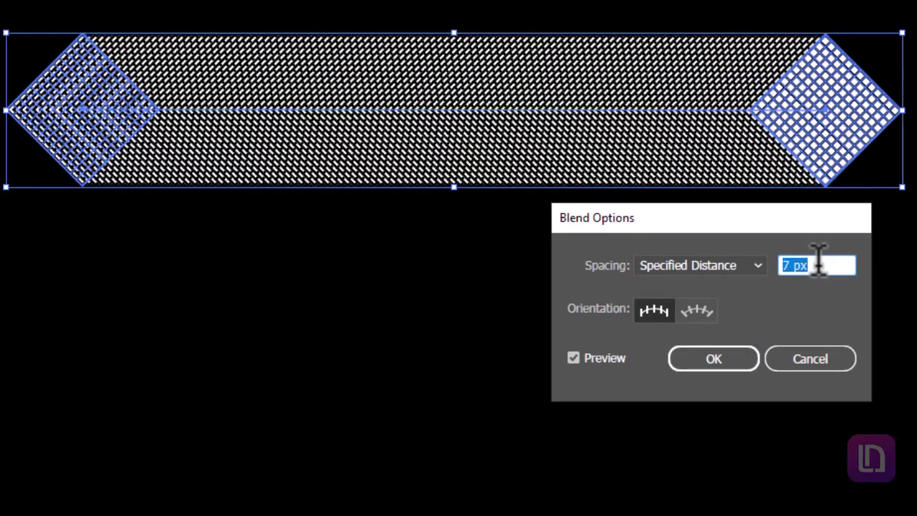
key("Down")
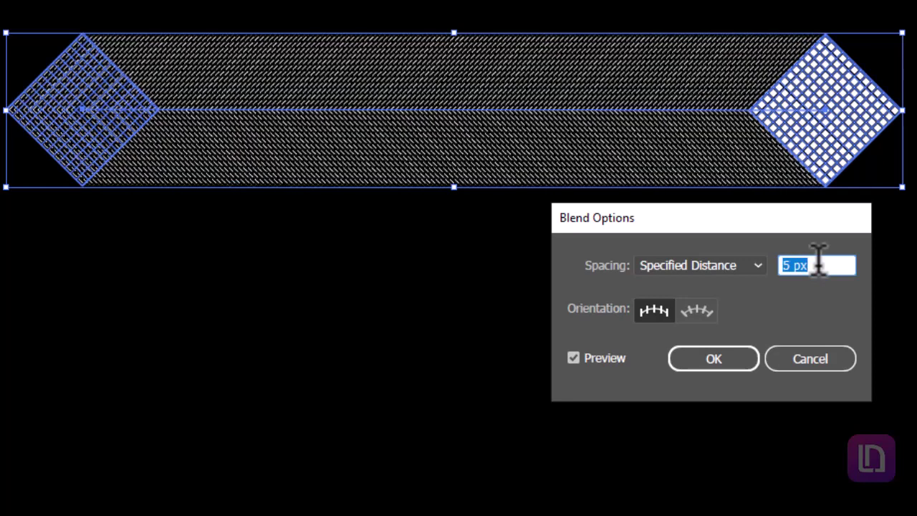
key("Up")
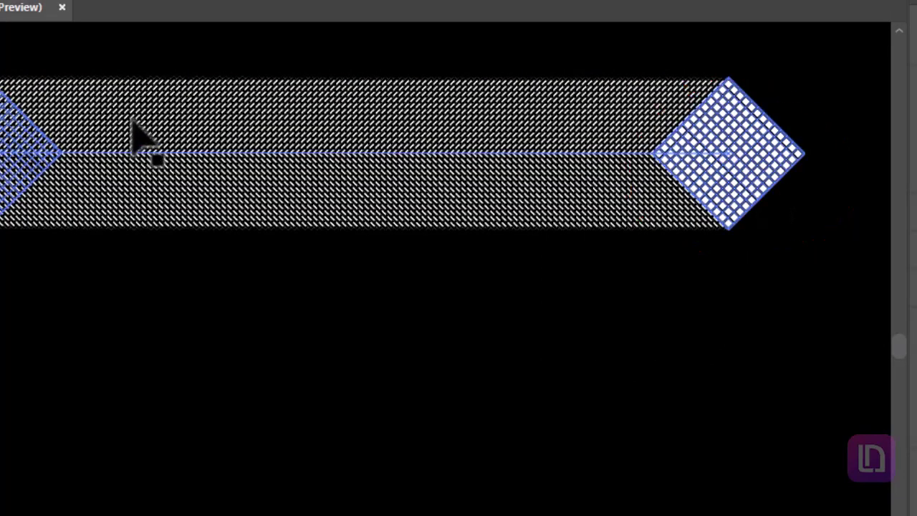
- Draw an open G-shaped spiral path below the diamond bar with the Pen tool
left_click(689, 366, "alt")
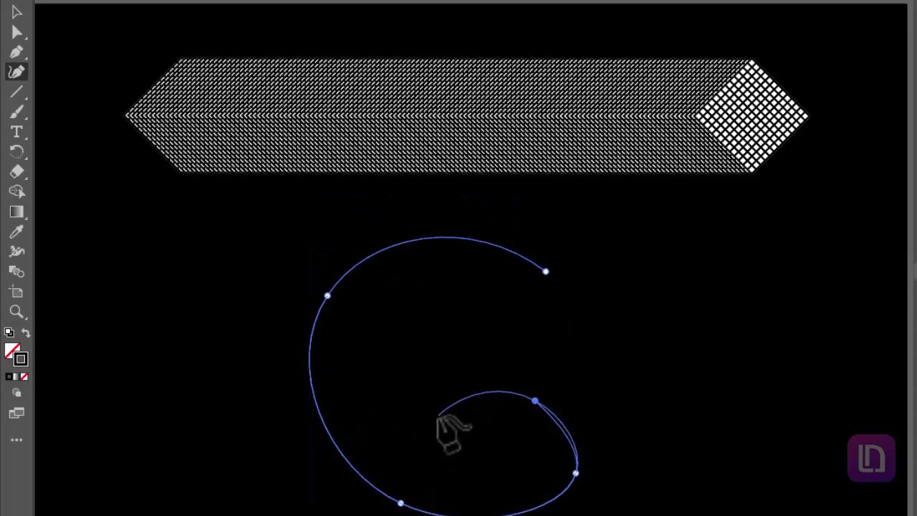
left_click(450, 409)
left_click(17, 11)
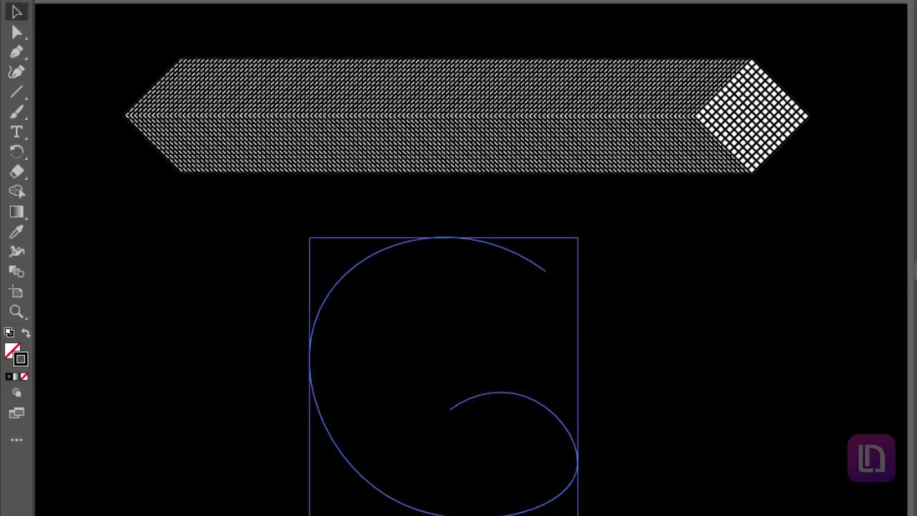
- Select the diamond bar and spiral, then replace the blend's spine with the spiral
left_click_drag(673, 493, 293, 74)
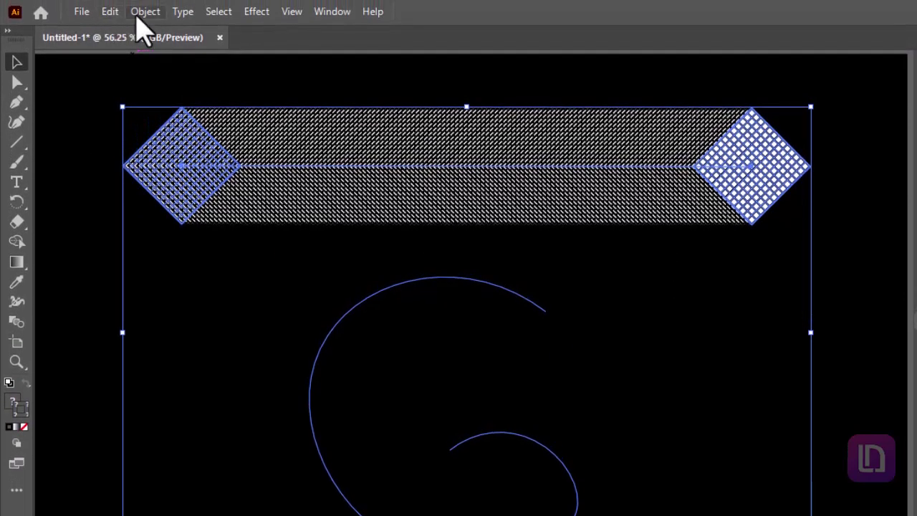
left_click(145, 10)
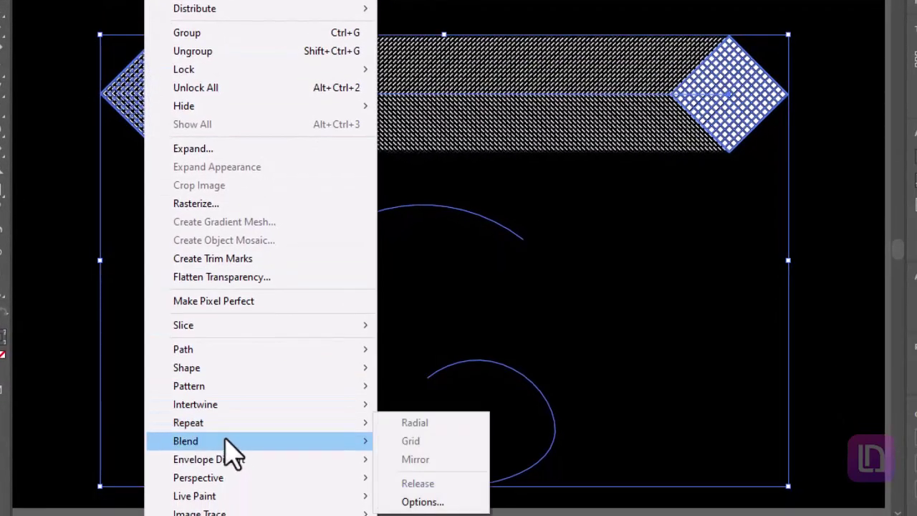
mouse_move(235, 473)
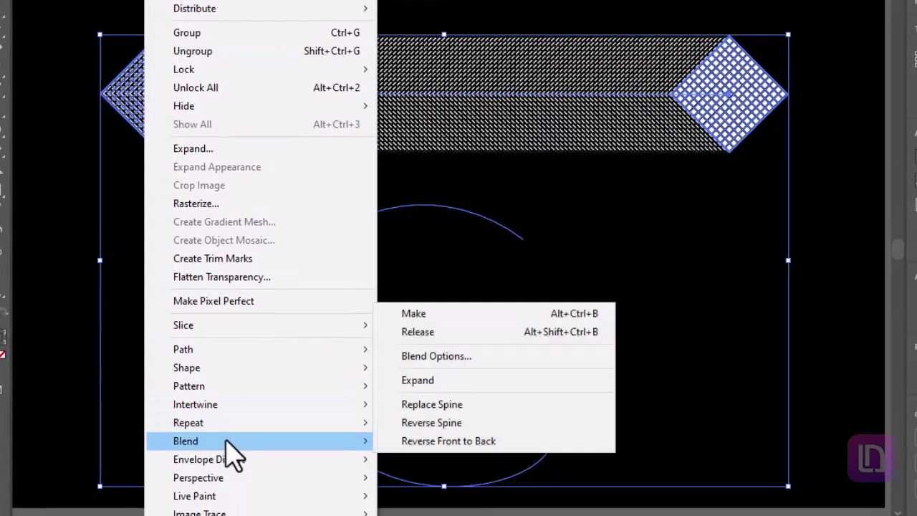
left_click(465, 406)
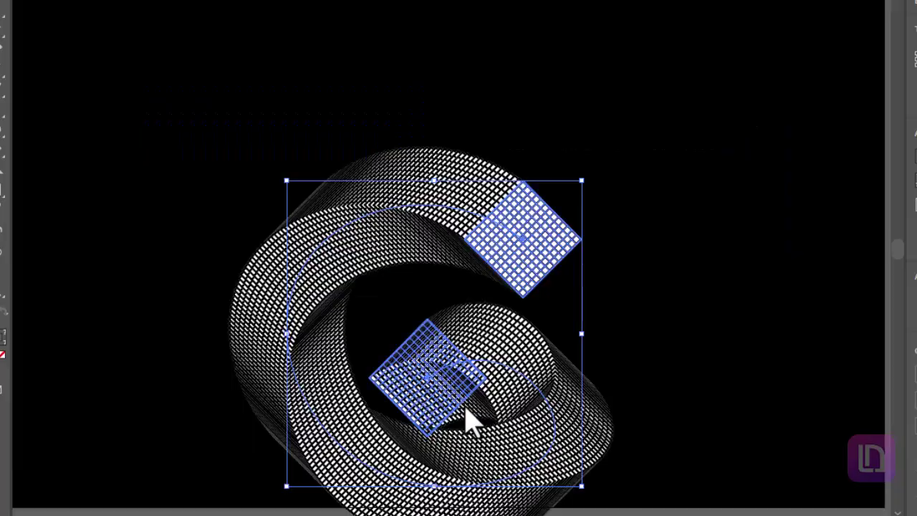
- Deselect the ribbon and add two more points to the spiral path
left_click(660, 424)
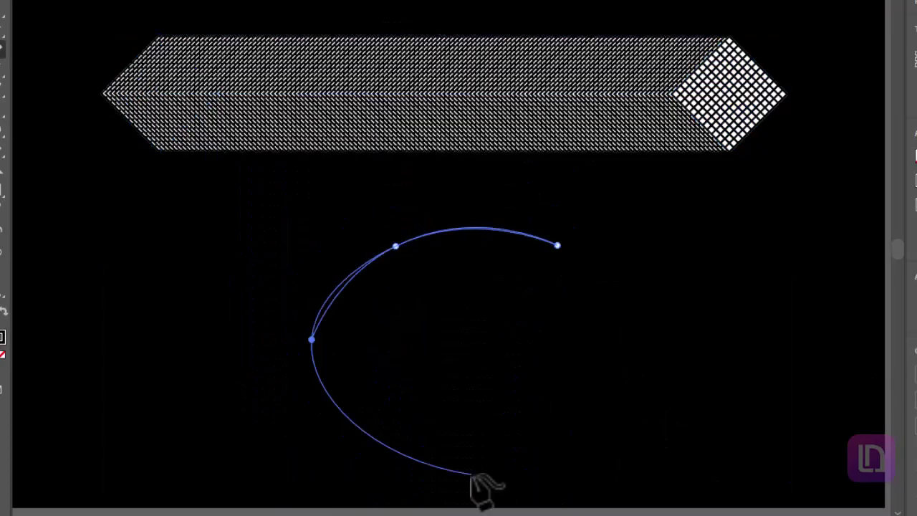
left_click(566, 488)
left_click(562, 413)
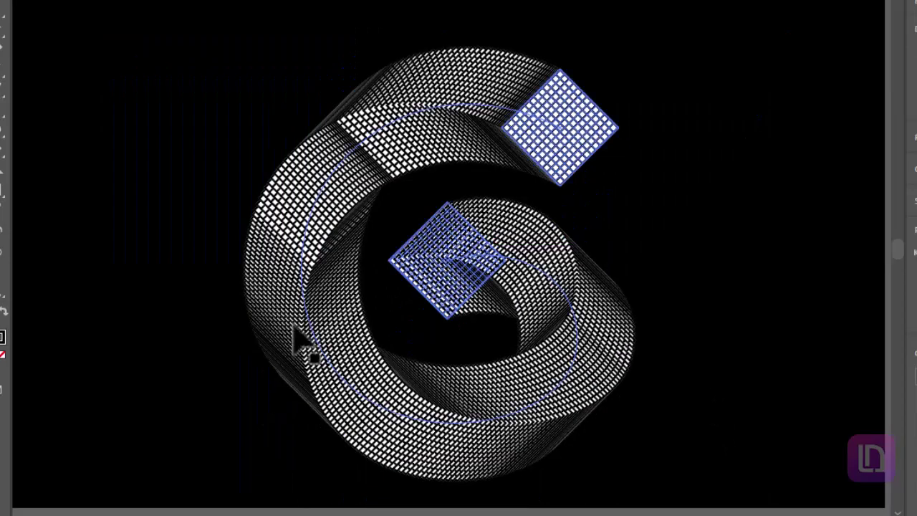